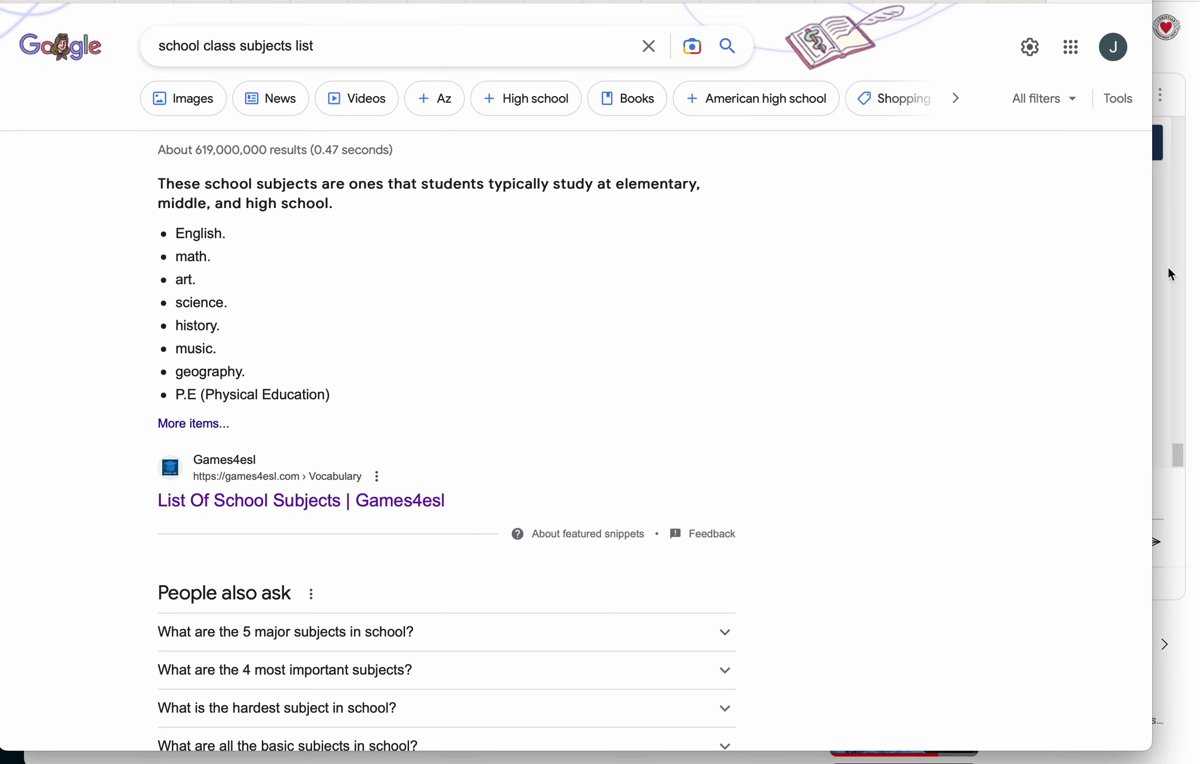
- Open the 'List Of School Subjects | Games4esl' result from the Google featured snippet
left_click(189, 426)
scroll(793, 401, "down", 4)
scroll(793, 401, "down", 5)
scroll(793, 401, "down", 5)
scroll(793, 401, "down", 5)
scroll(793, 401, "down", 4)
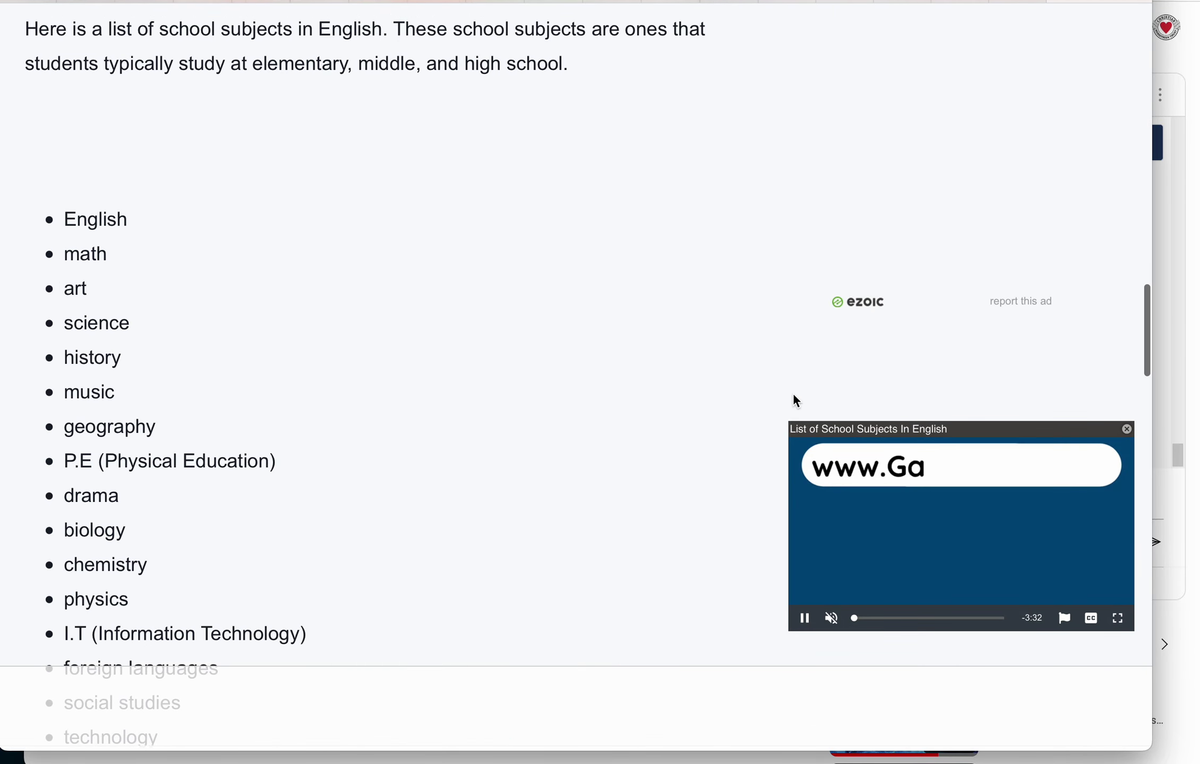
scroll(793, 401, "down", 1)
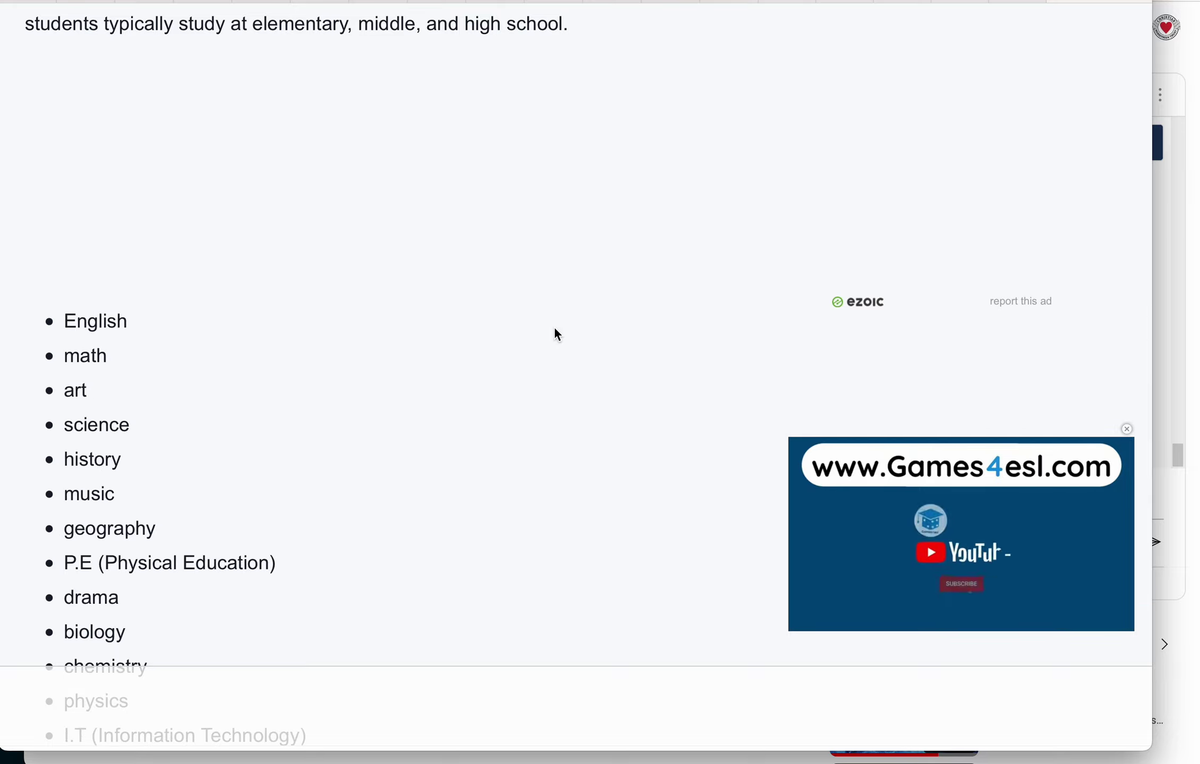
scroll(555, 335, "down", 1)
scroll(555, 335, "down", 2)
scroll(555, 334, "down", 1)
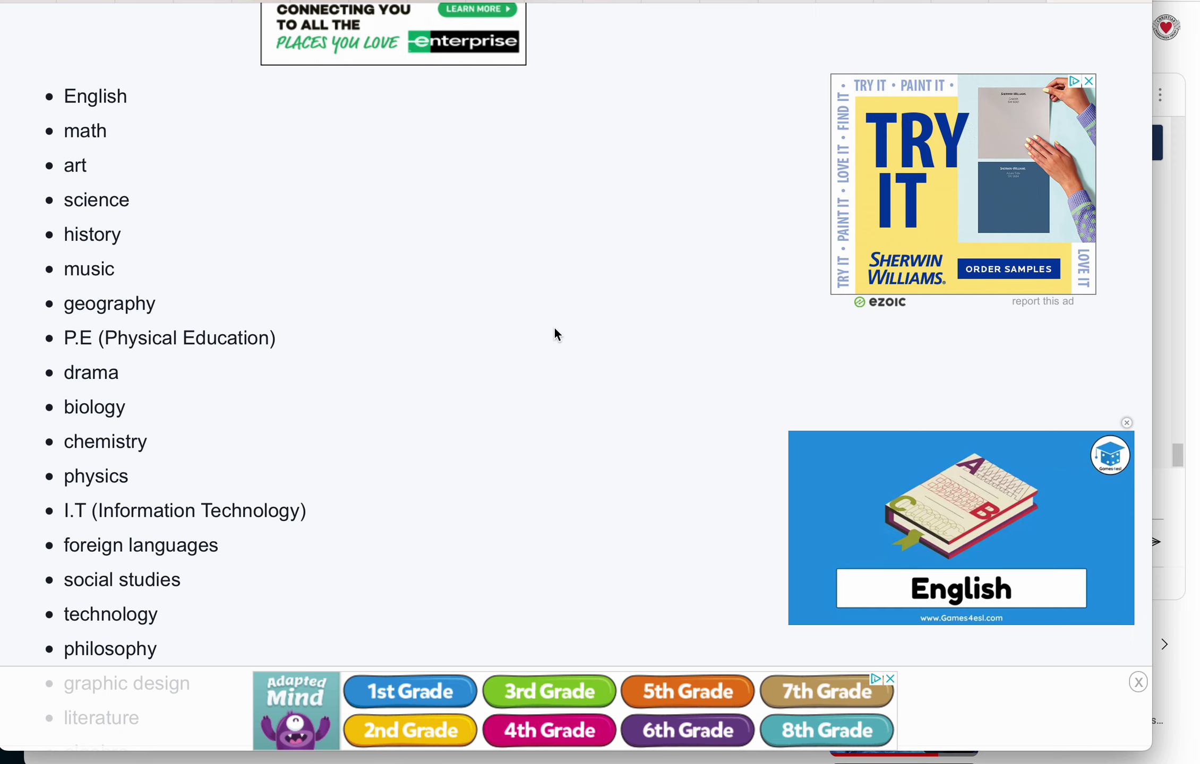
scroll(555, 334, "down", 2)
scroll(554, 335, "down", 1)
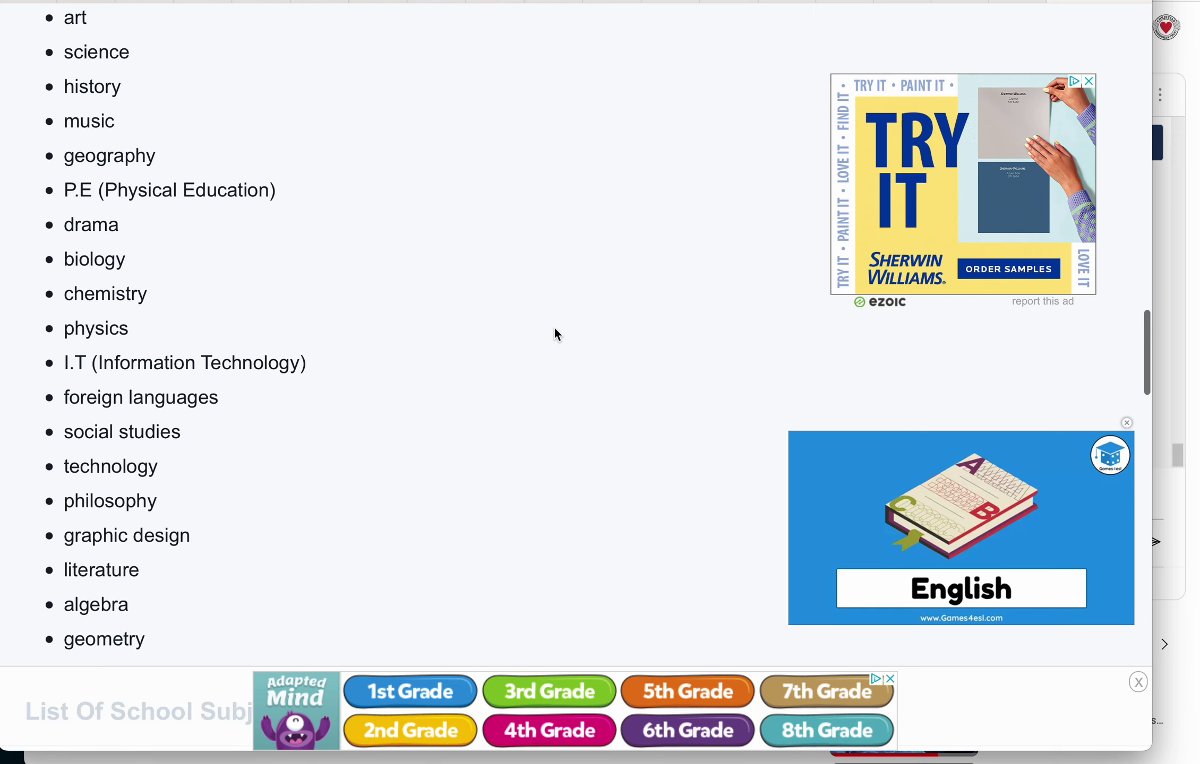
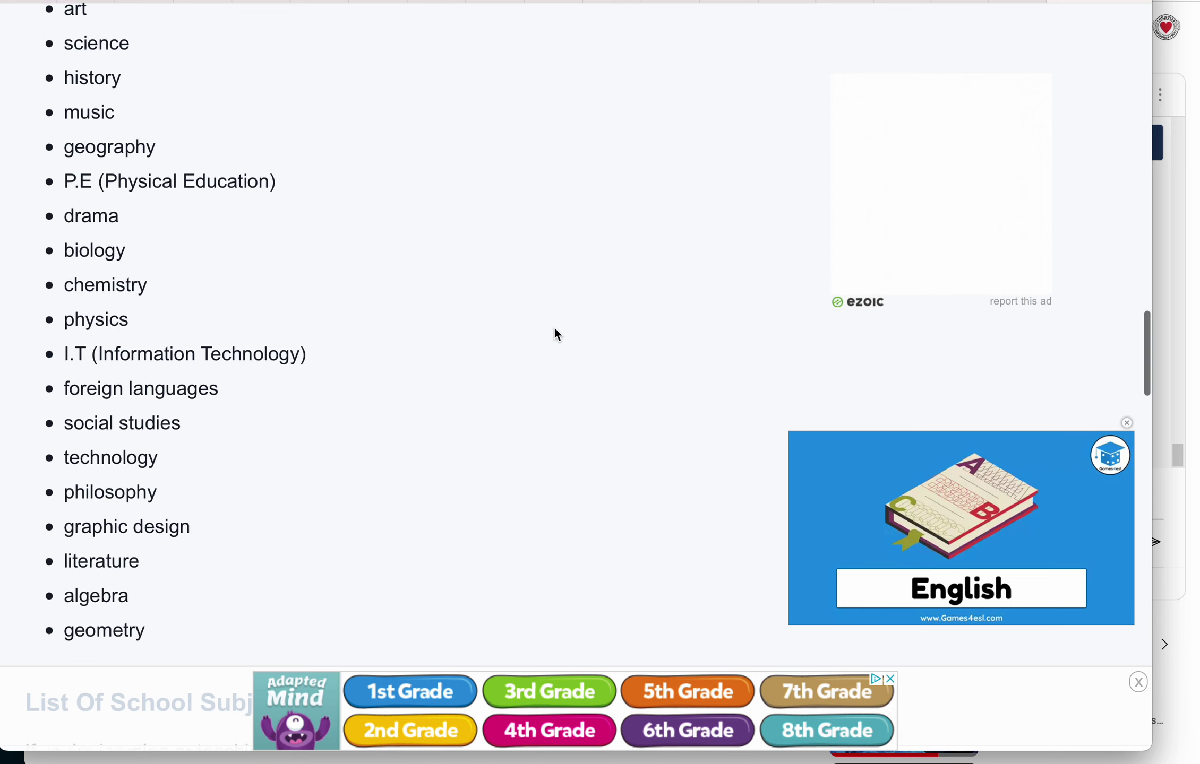
scroll(555, 334, "down", 2)
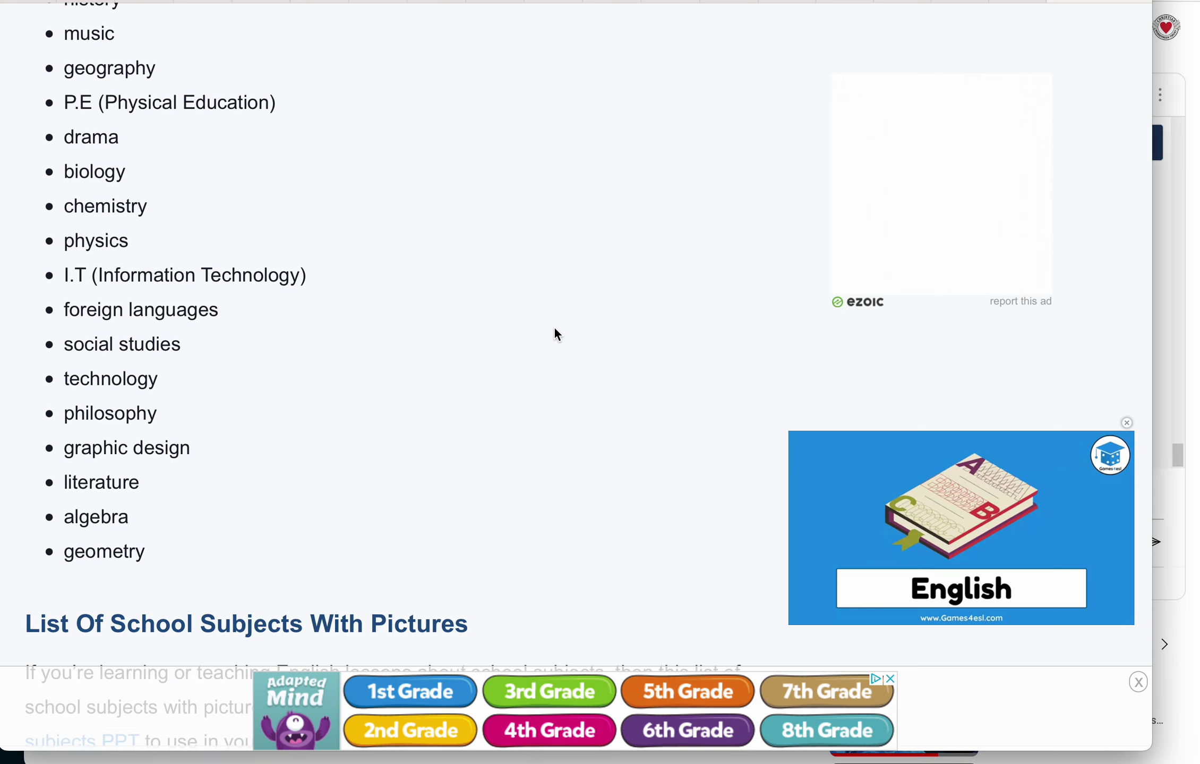
scroll(554, 334, "up", 1)
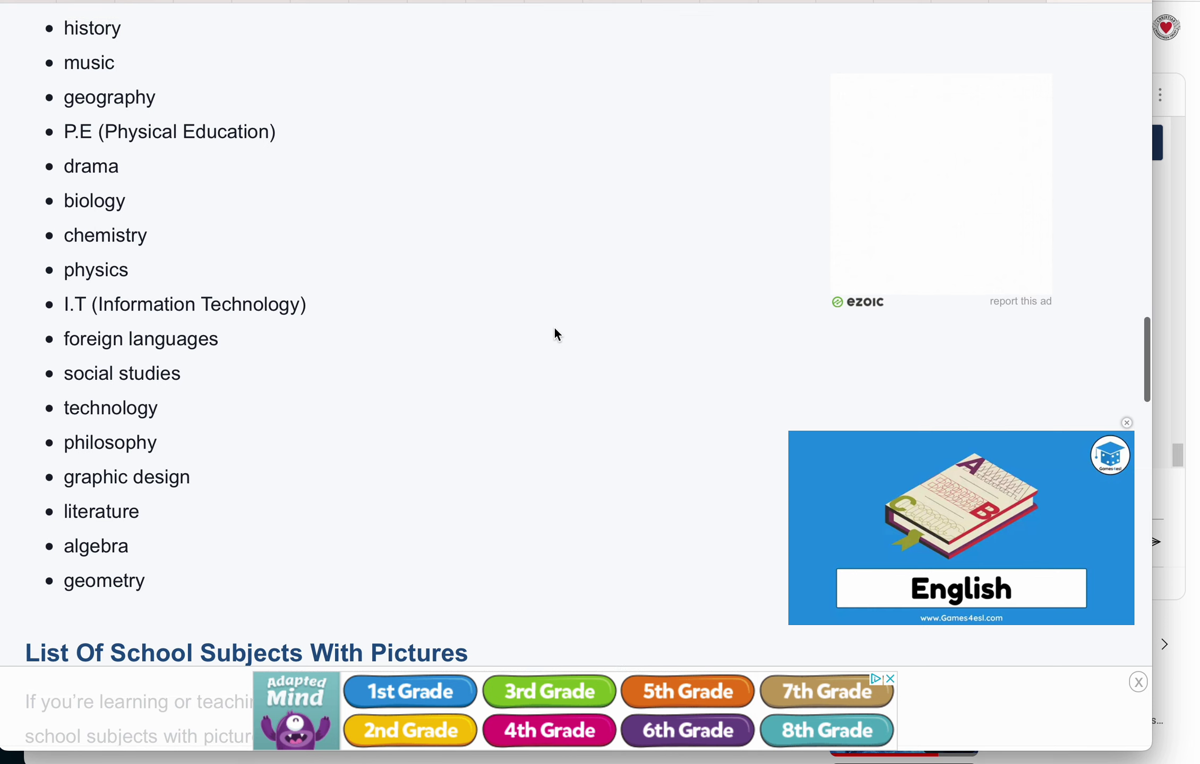
scroll(554, 335, "up", 1)
scroll(555, 334, "up", 1)
scroll(554, 334, "up", 1)
scroll(554, 334, "up", 1)
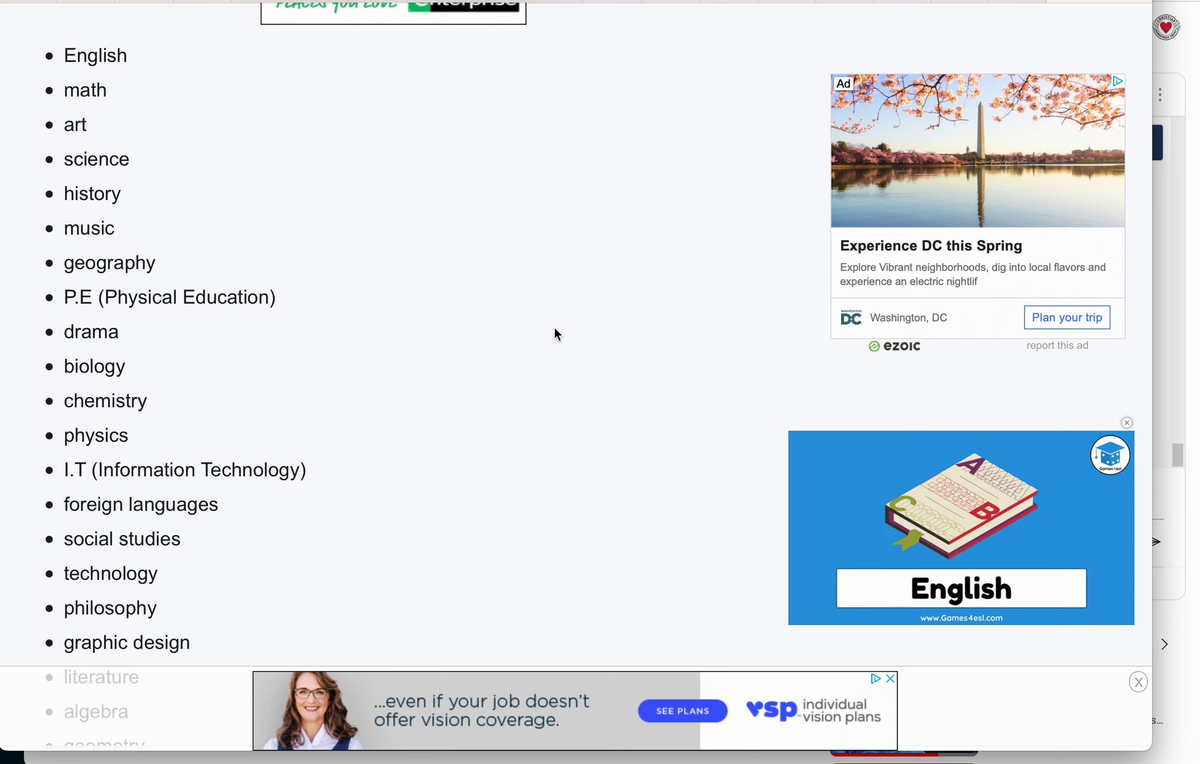
scroll(553, 334, "up", 5)
scroll(554, 333, "up", 2)
scroll(554, 334, "up", 4)
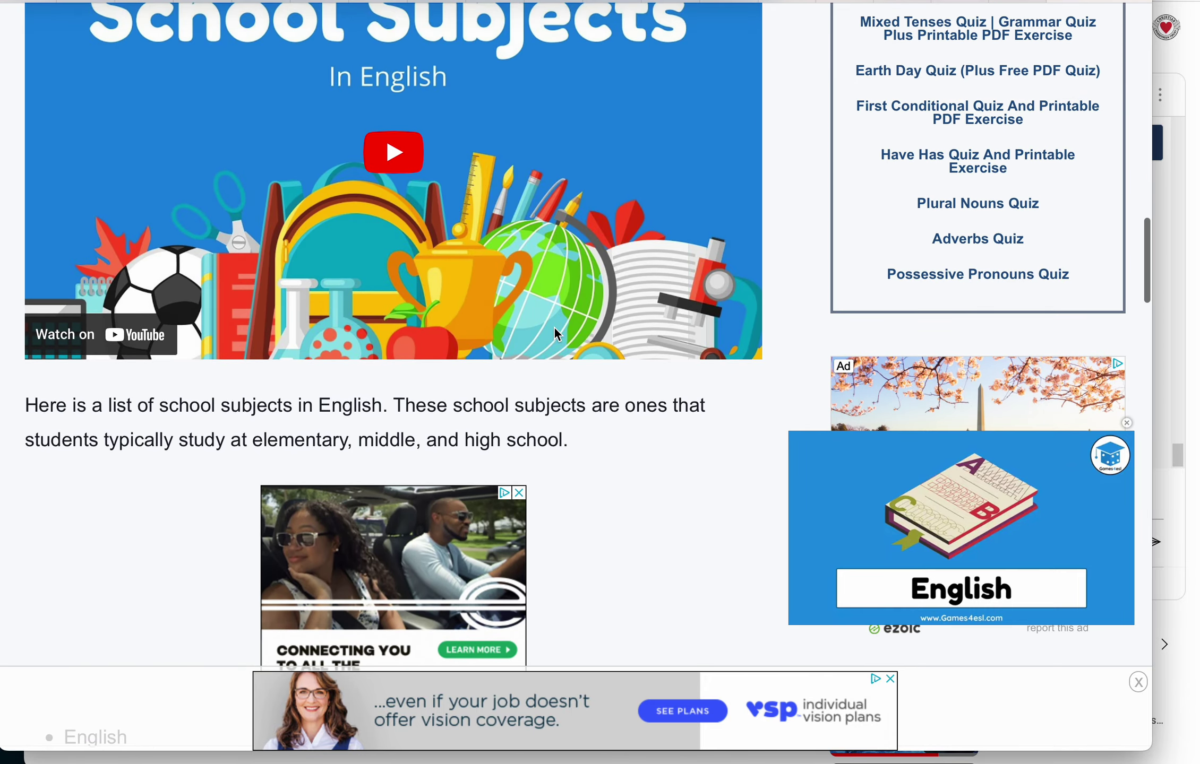
scroll(553, 334, "down", 3)
scroll(554, 333, "down", 2)
scroll(554, 333, "down", 2)
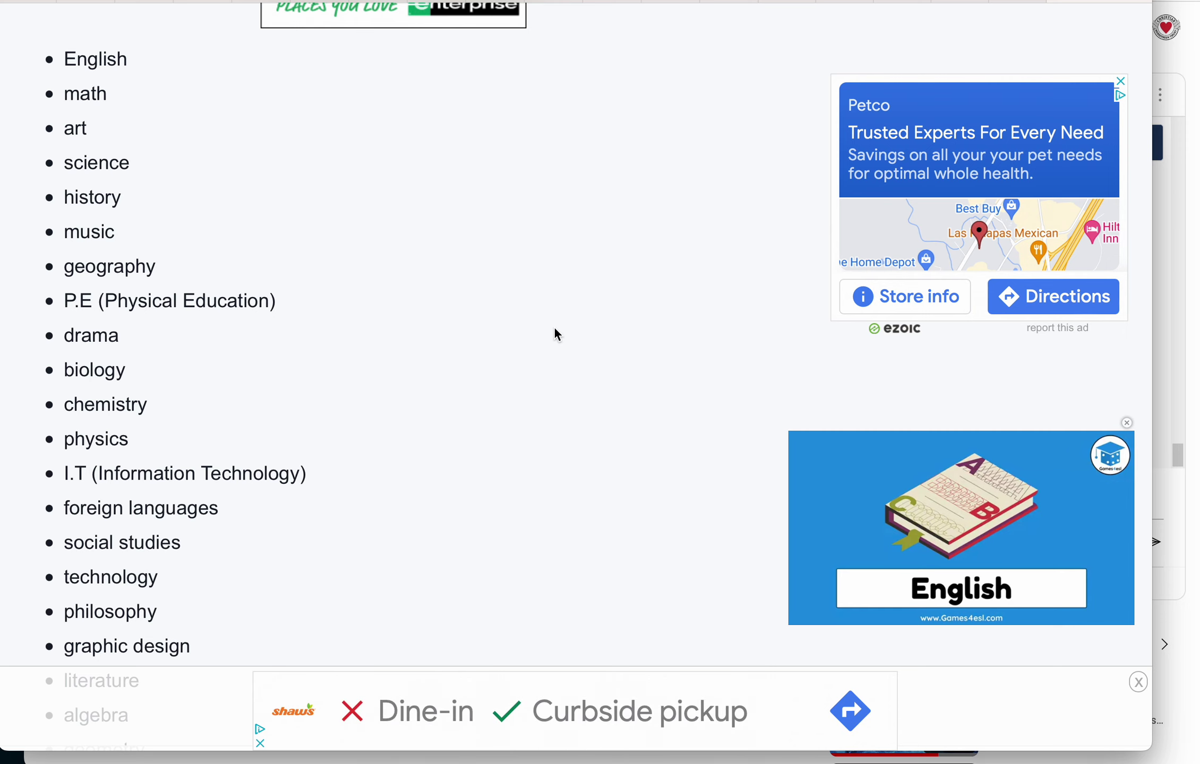
scroll(554, 334, "up", 1)
scroll(554, 335, "down", 2)
scroll(554, 335, "up", 2)
scroll(553, 334, "down", 1)
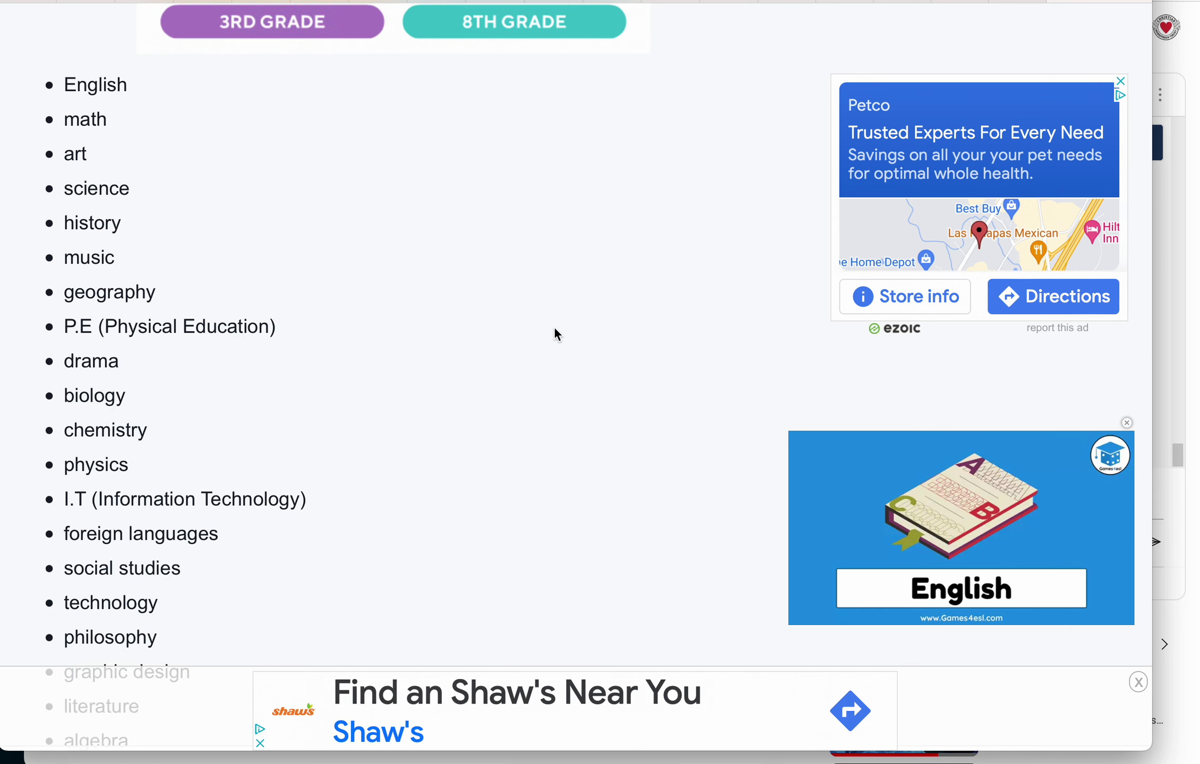